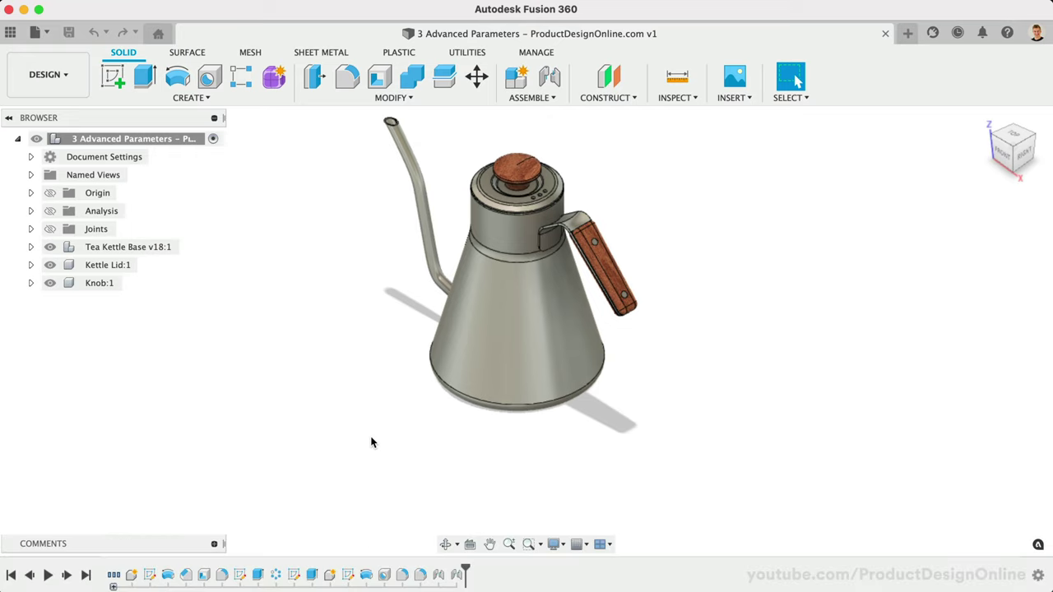
Run Change Parameters from Design Shortcuts to list kettleHeight at 180 mm.
type("schan")
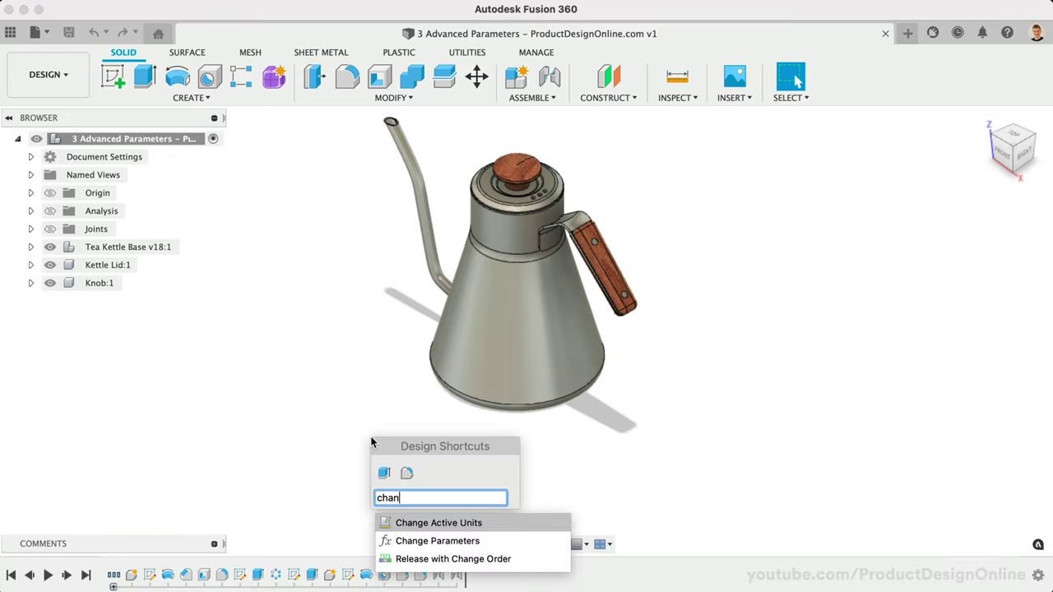
key("Down")
key("Return")
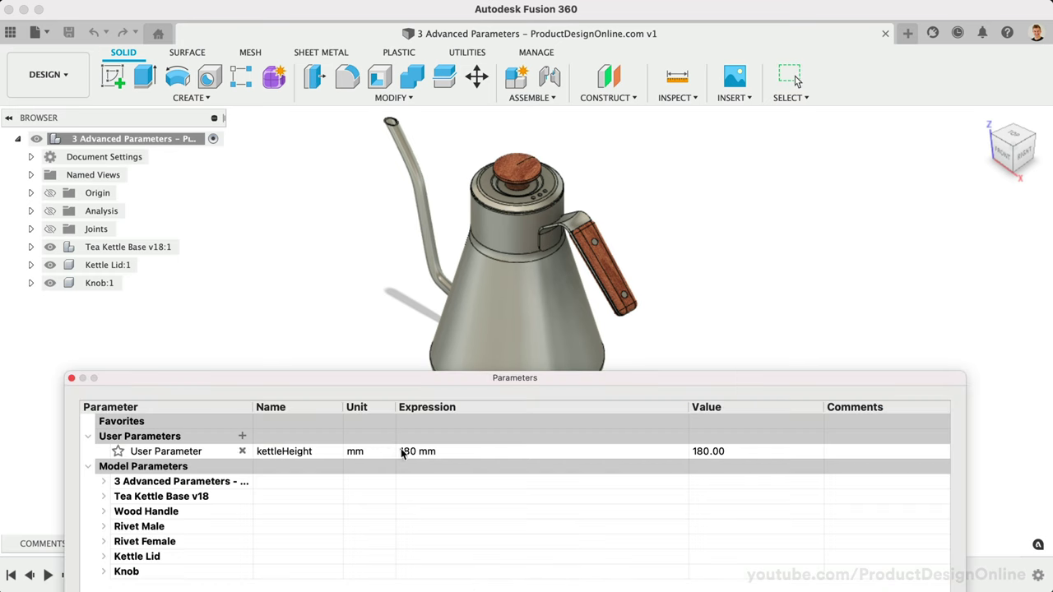
Try kettleHeight expressions of 140 mm and then 250 mm.
double_click(406, 451)
key("BackSpace")
type("4")
key("Return")
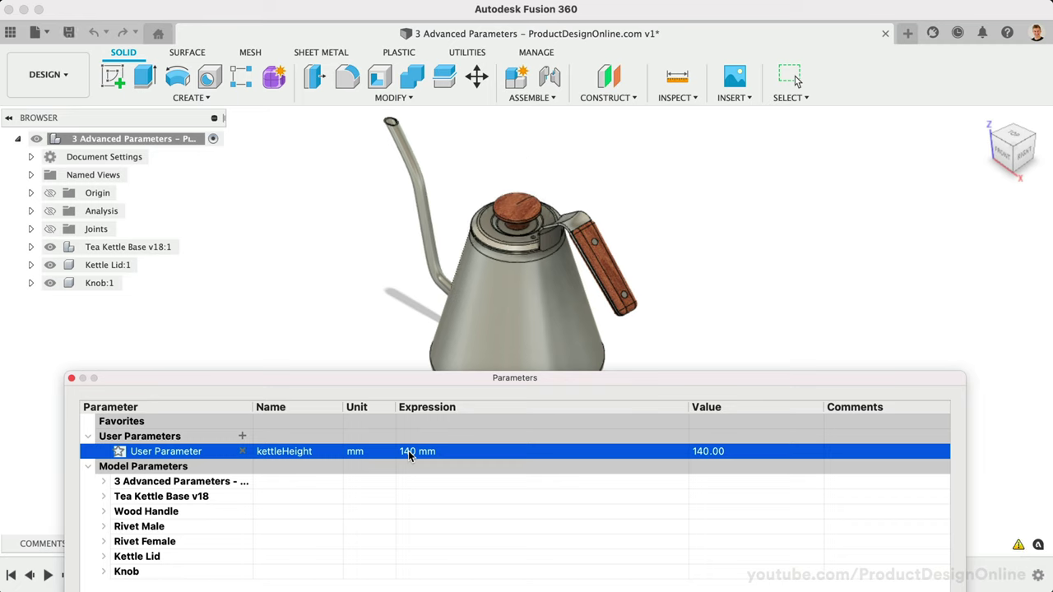
double_click(409, 452)
key("BackSpace")
key("BackSpace")
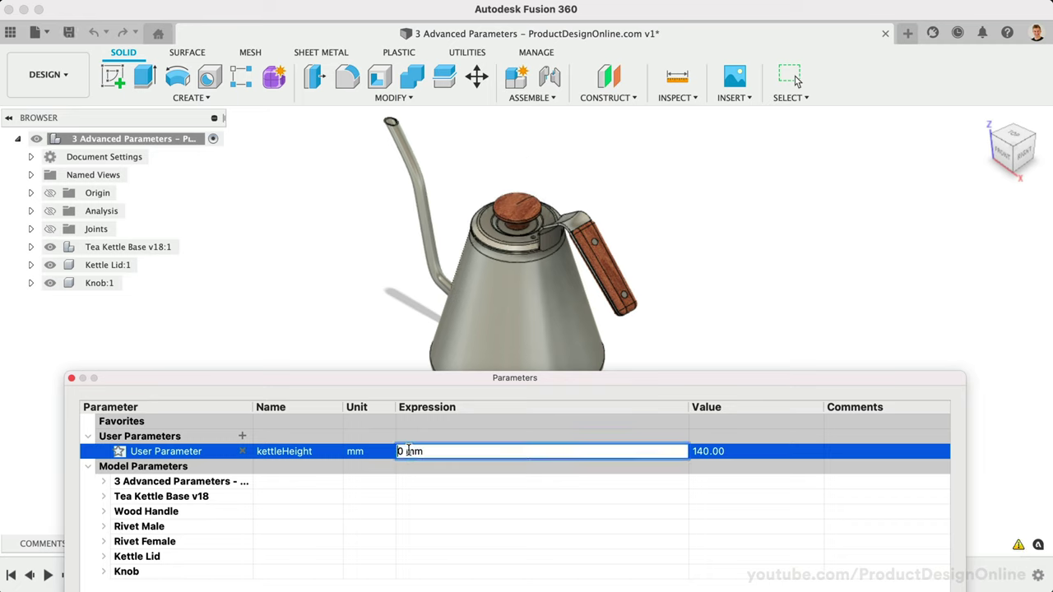
type("25")
key("Return")
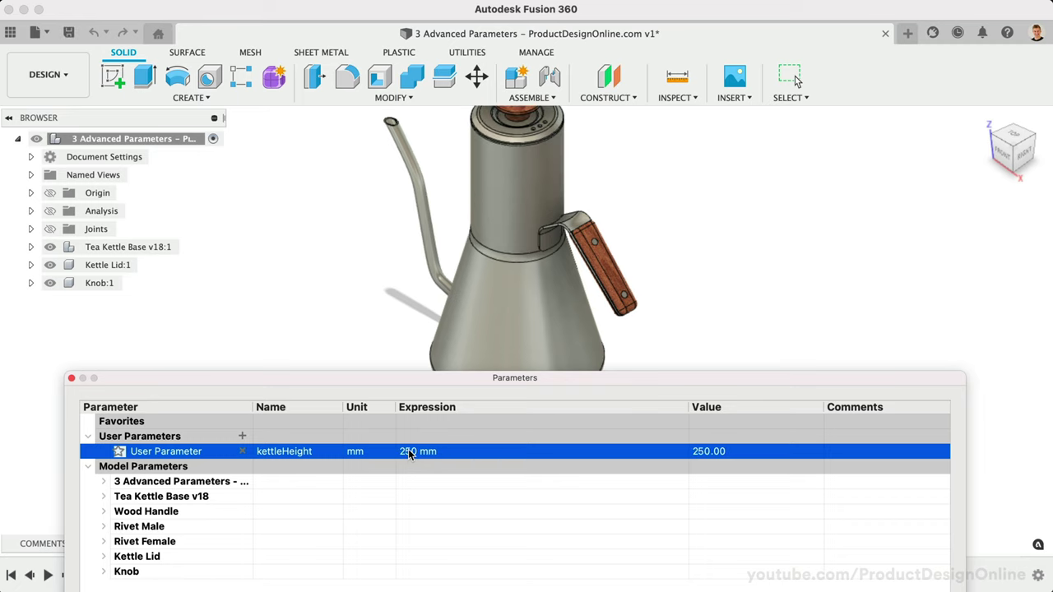
Restore kettleHeight's expression to 180 mm.
double_click(409, 452)
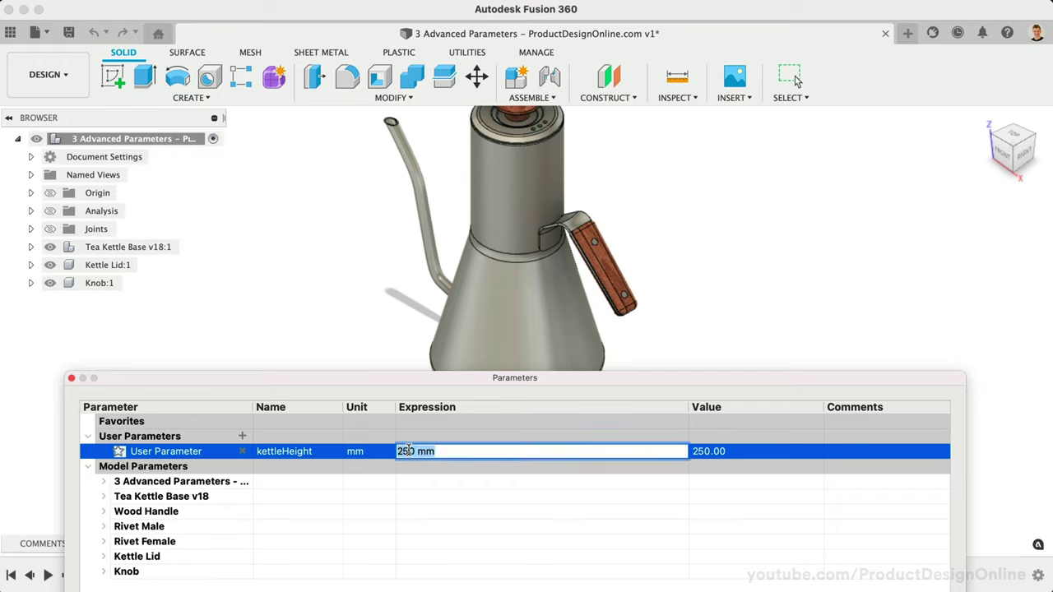
type("180")
key("Return")
Add a new user parameter named kettleHeightLimit.
left_click(241, 436)
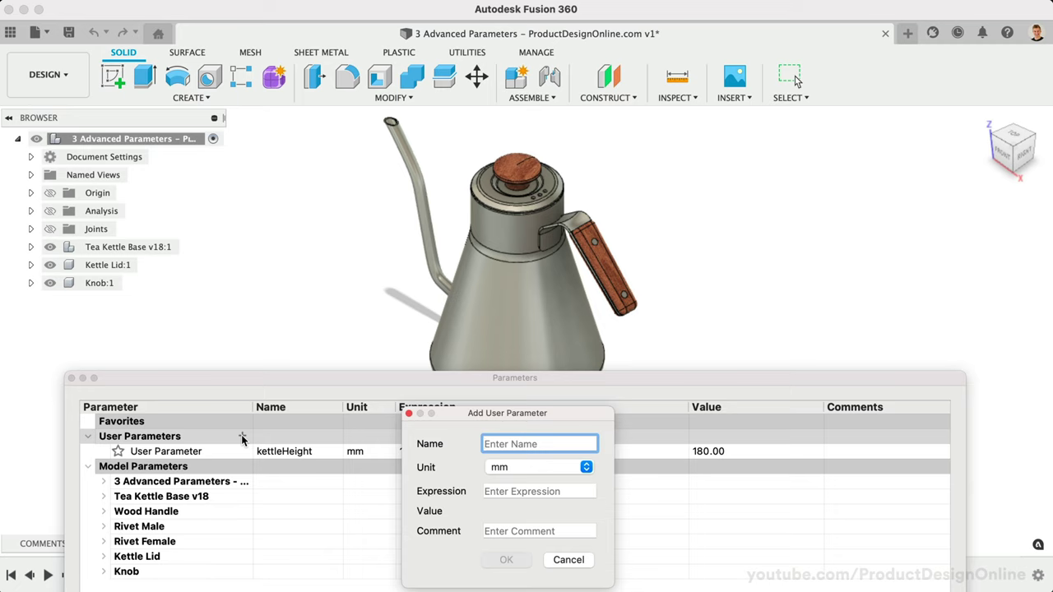
type("kettleHeight")
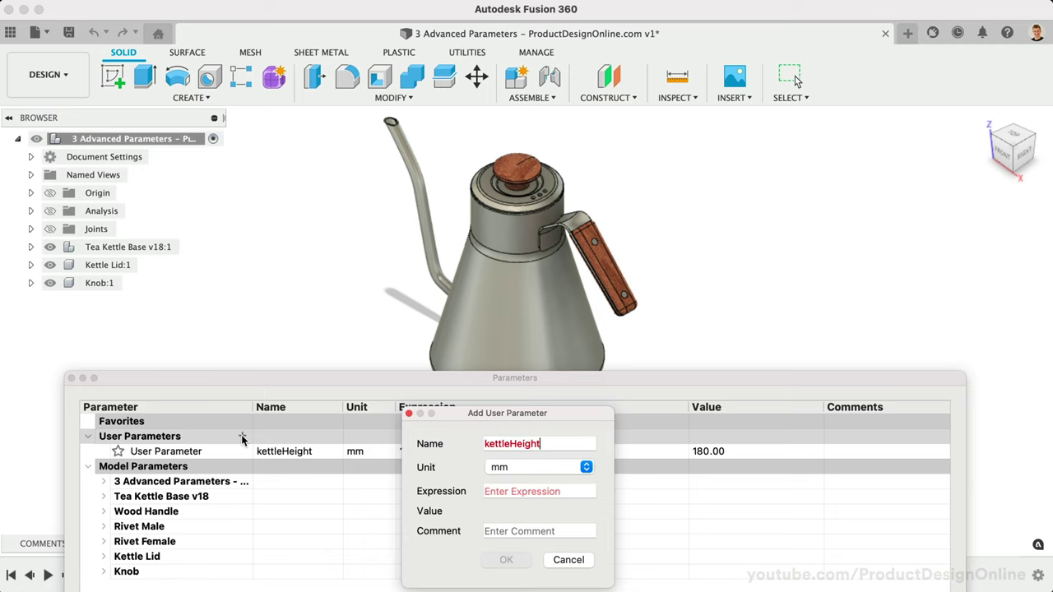
type("Limit")
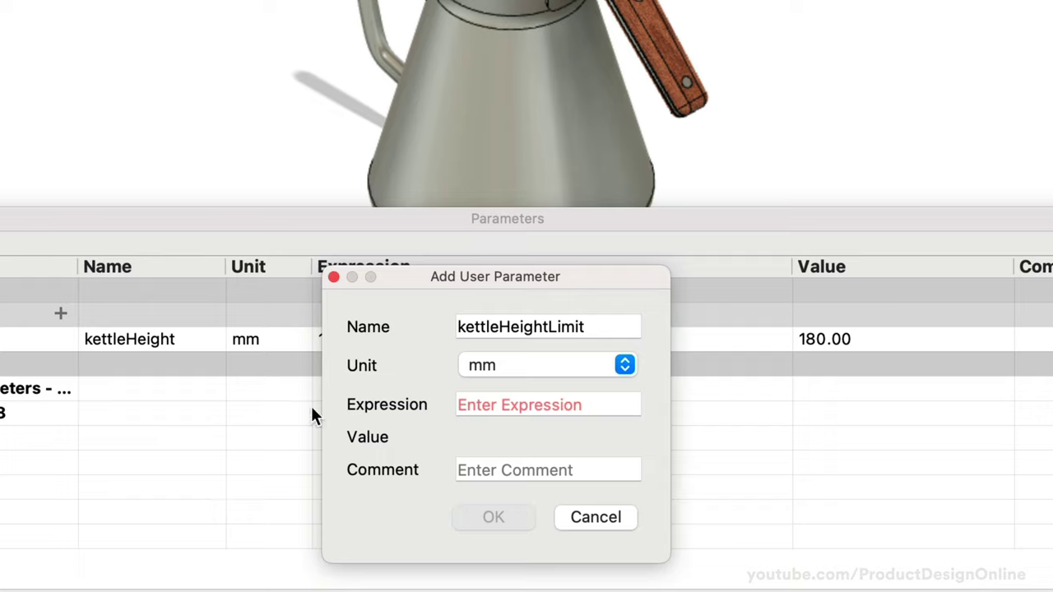
left_click(461, 404)
Enter the expression min(200mm;max(170mm;kettleHeight)) for kettleHeightLimit.
type("min(")
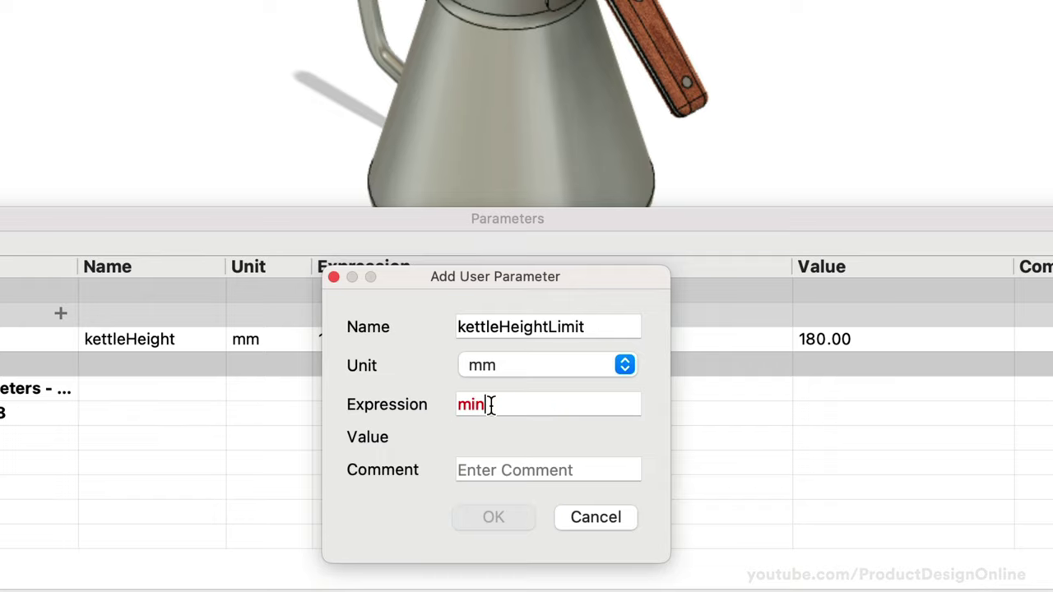
type(")")
key("Left")
type("200mm")
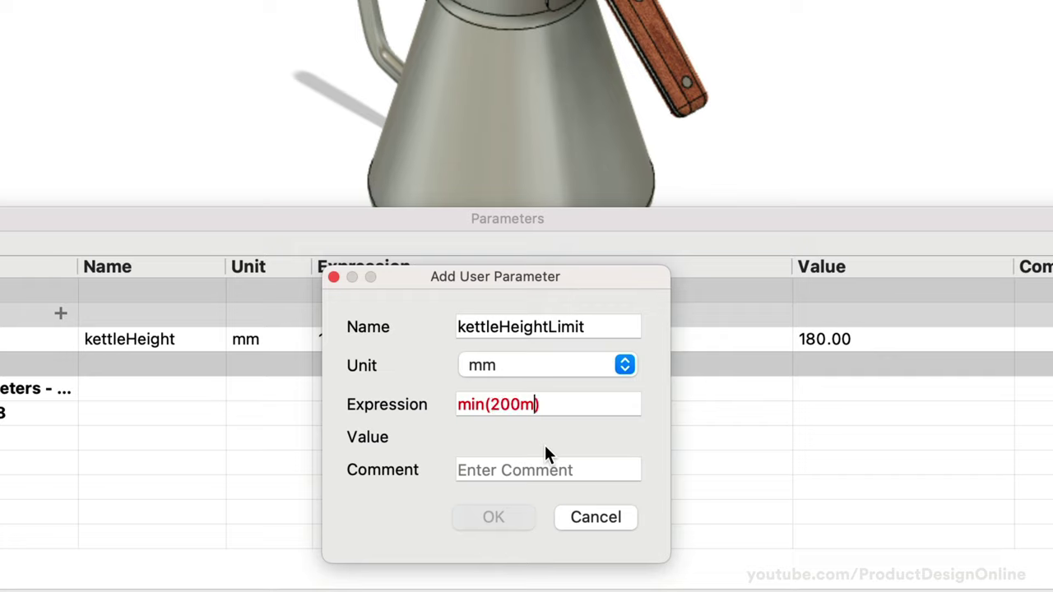
type(";max()")
key("Left")
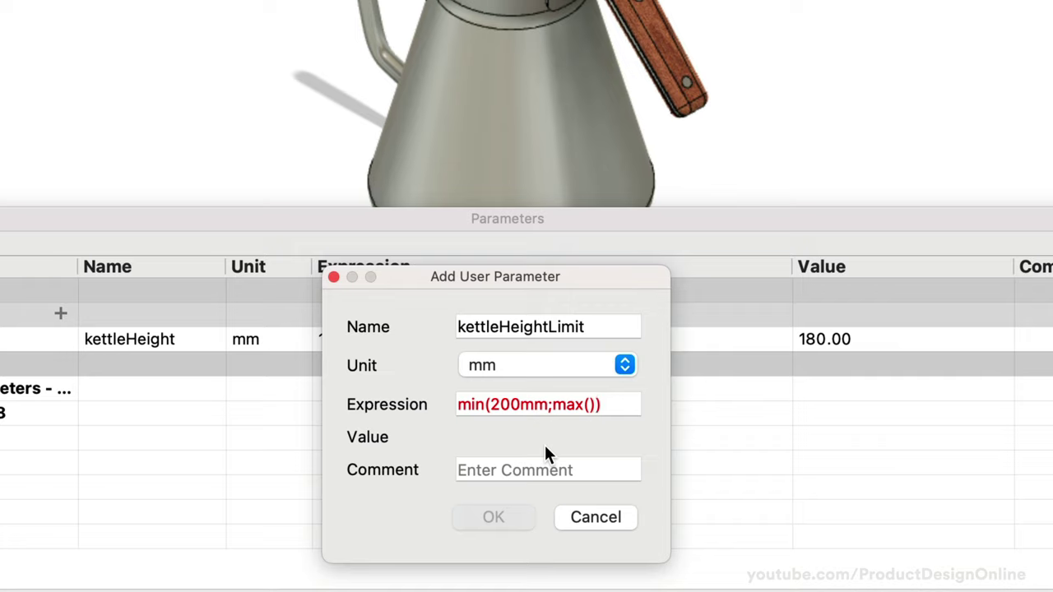
type("170mm")
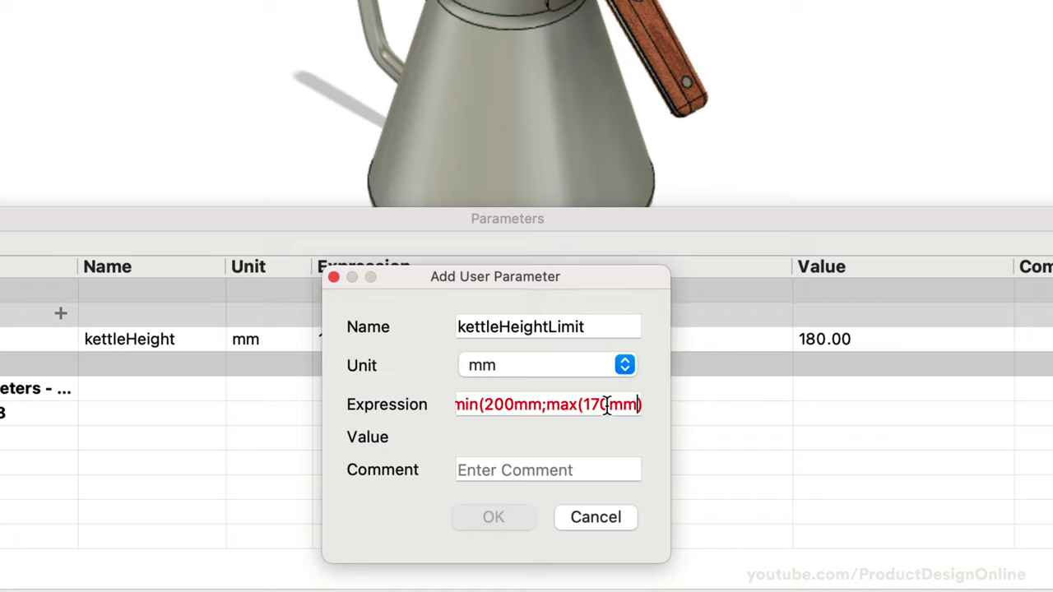
mouse_move(606, 405)
type(";")
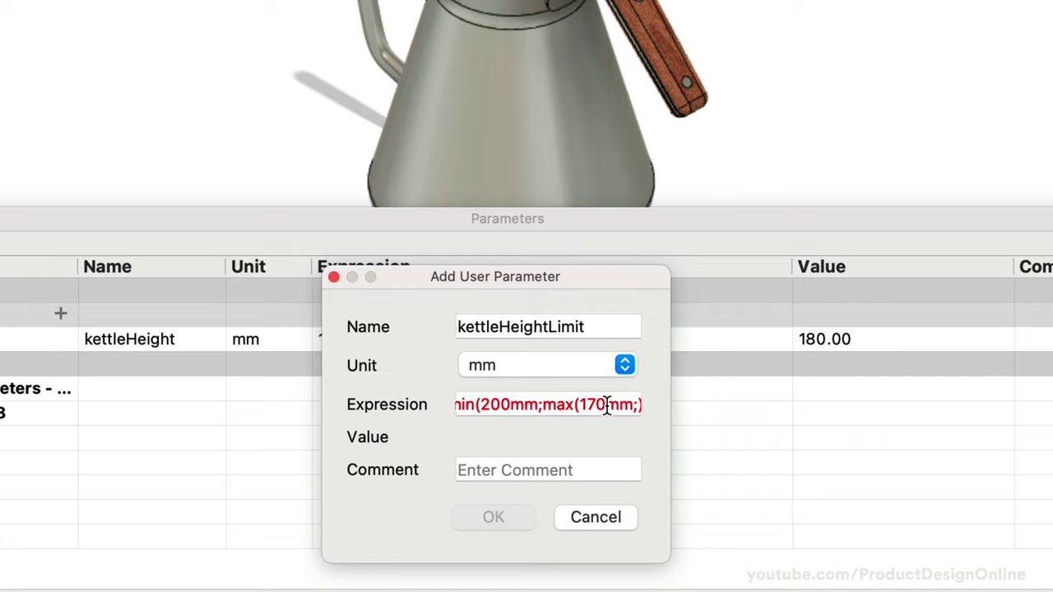
type("kettleHeight")
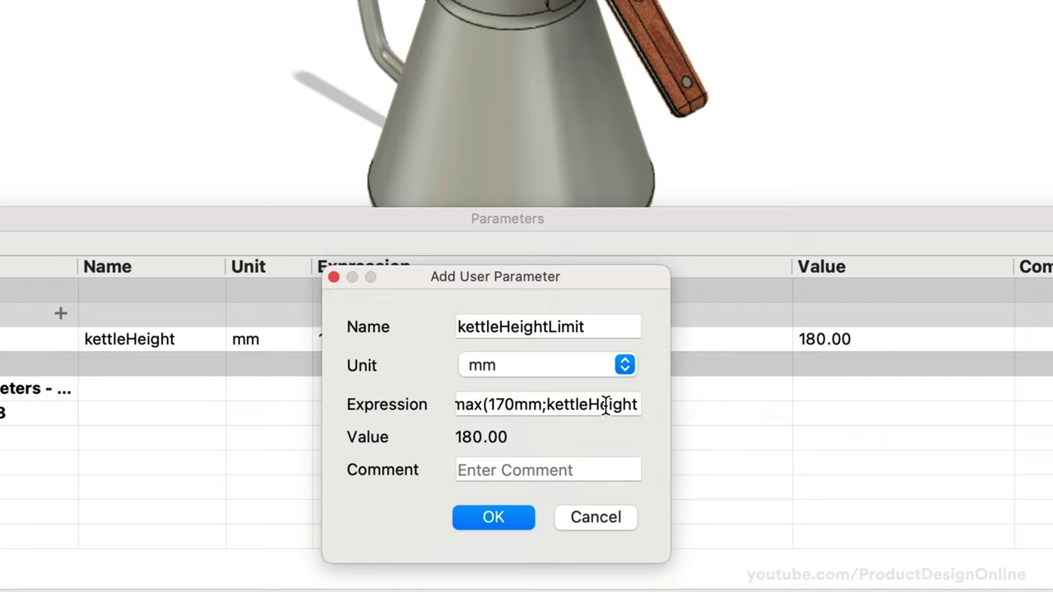
Remove the stray space after kettleHeight and confirm the new parameter.
left_click_drag(606, 404, 684, 414)
left_click(587, 404)
left_click(623, 404)
key("BackSpace")
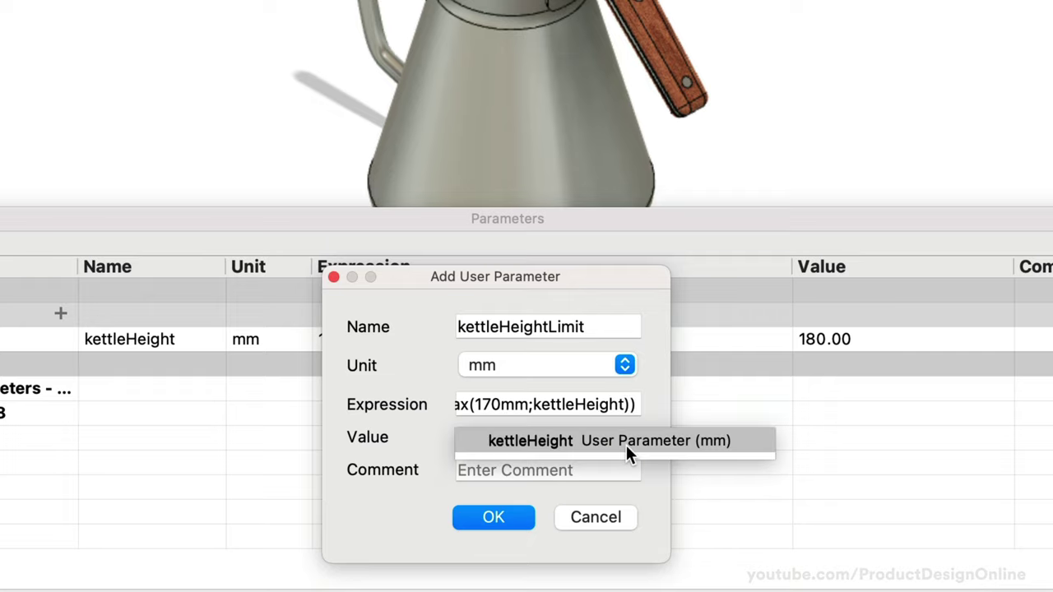
left_click(424, 441)
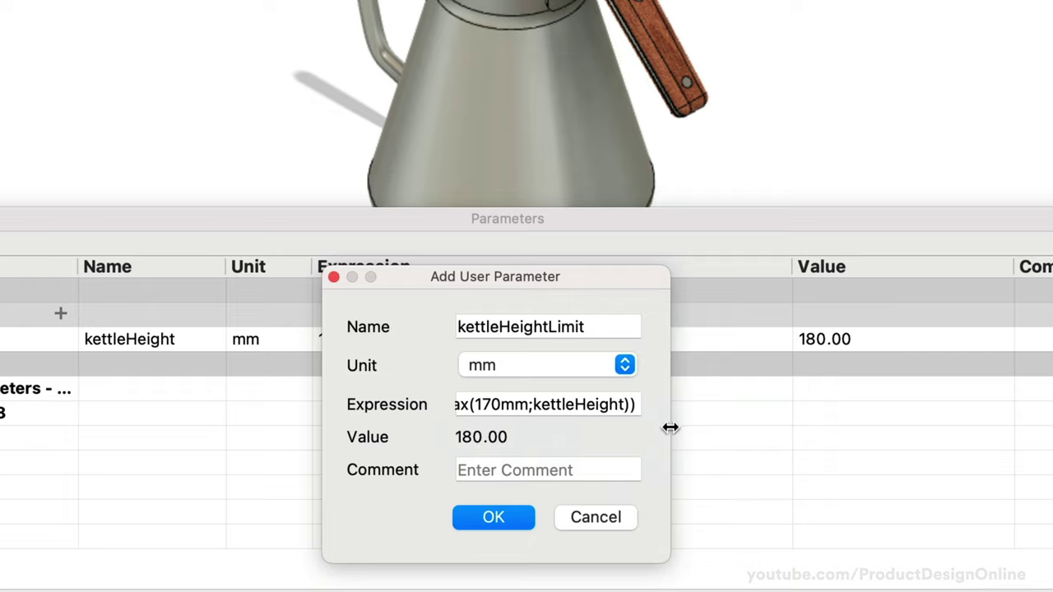
left_click(494, 516)
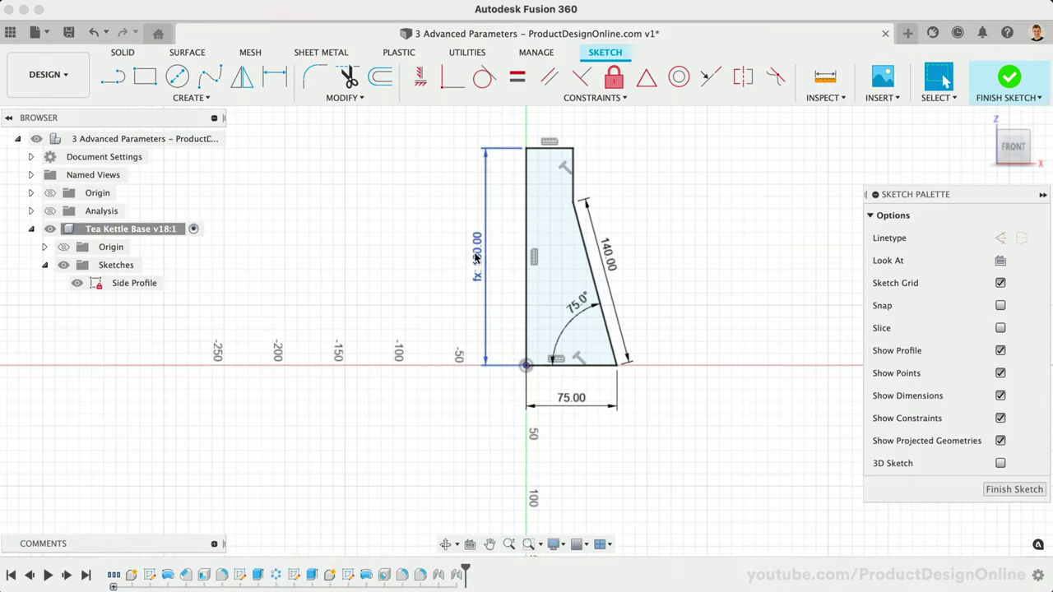
Set the Side Profile height dimension to kettleHeight, reading fx: 180.00.
double_click(476, 257)
type("kettle")
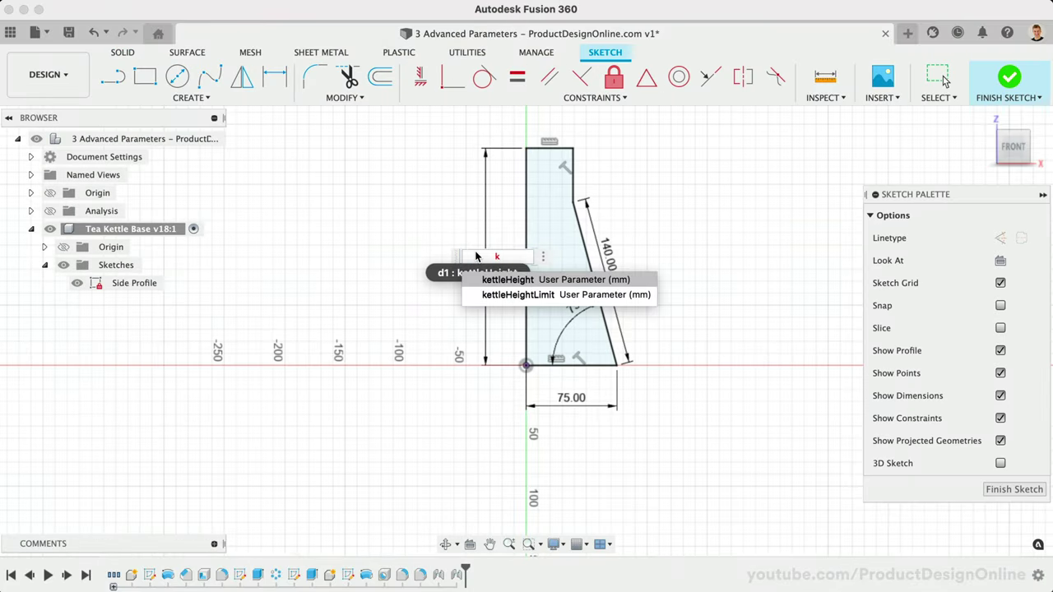
key("Return")
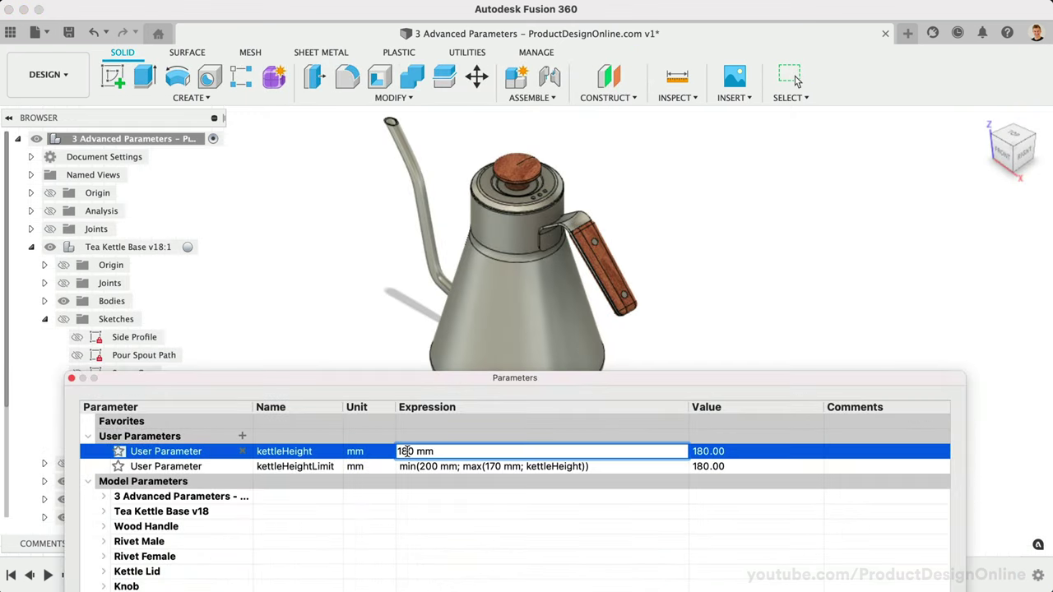
Test kettleHeight at 250, 3000 and 50 mm, watching kettleHeightLimit clamp between 200 and 170.
type("250")
key("Return")
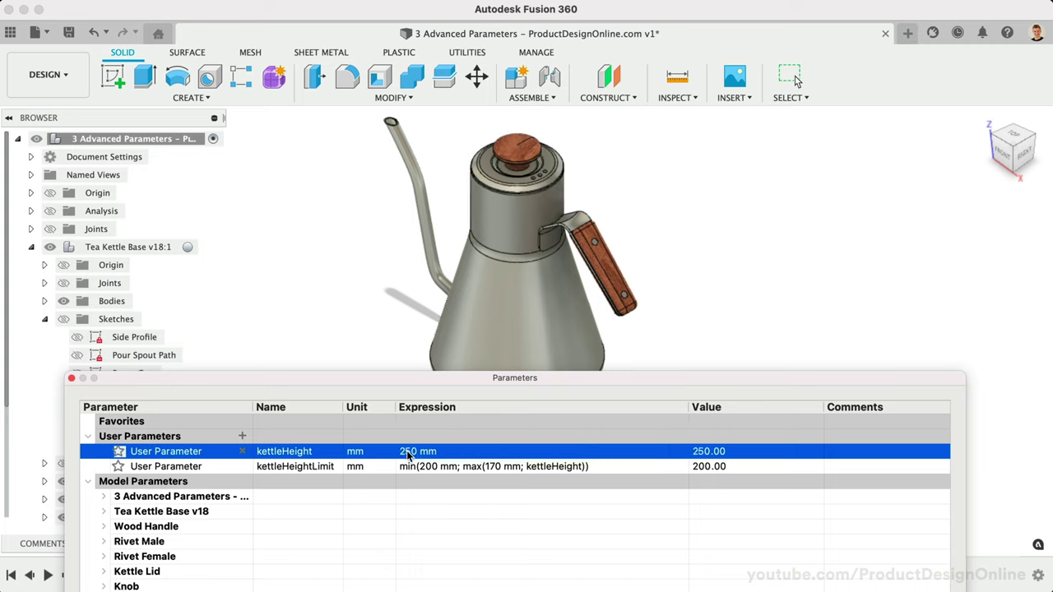
double_click(406, 451)
type("300")
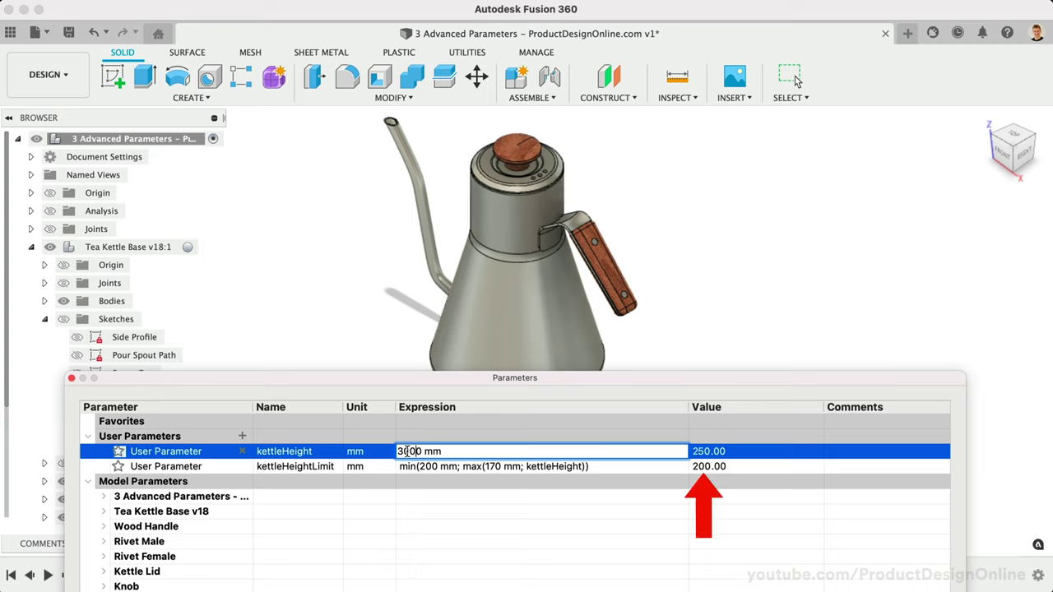
type("0")
key("Return")
double_click(408, 452)
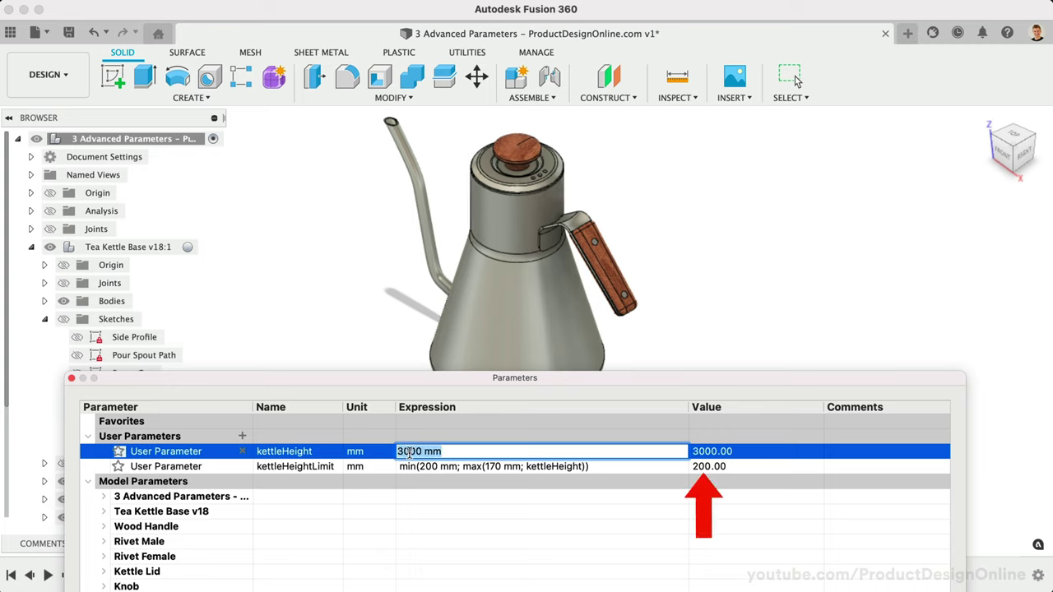
type("50")
key("Return")
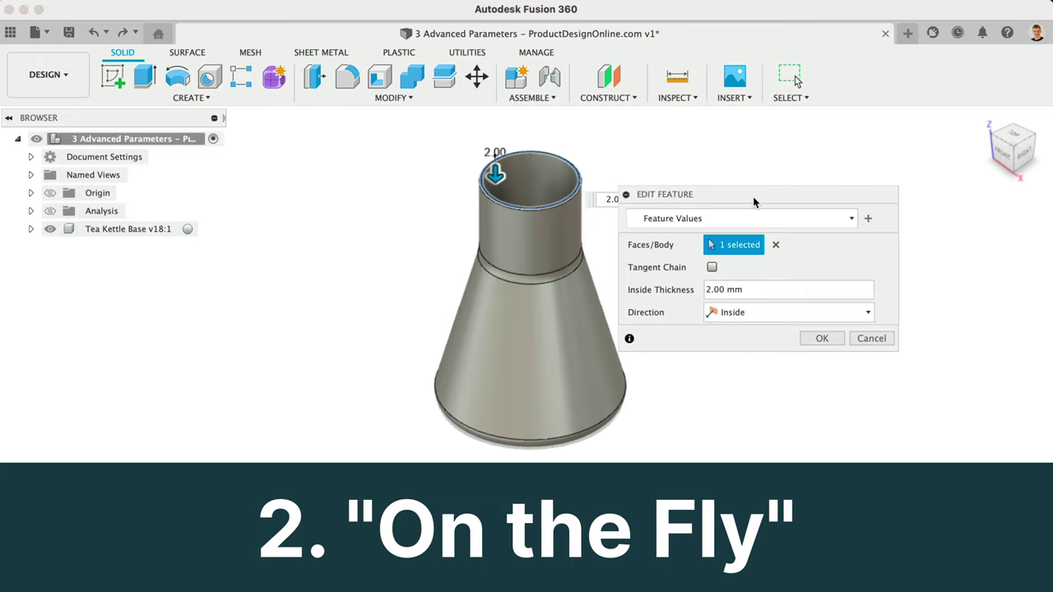
Enter the shell's Inside Thickness as wallThickness=2mm, defining the parameter inline.
left_click_drag(753, 203, 819, 255)
left_click(828, 342)
type("wallThicknes")
type("s=2mm")
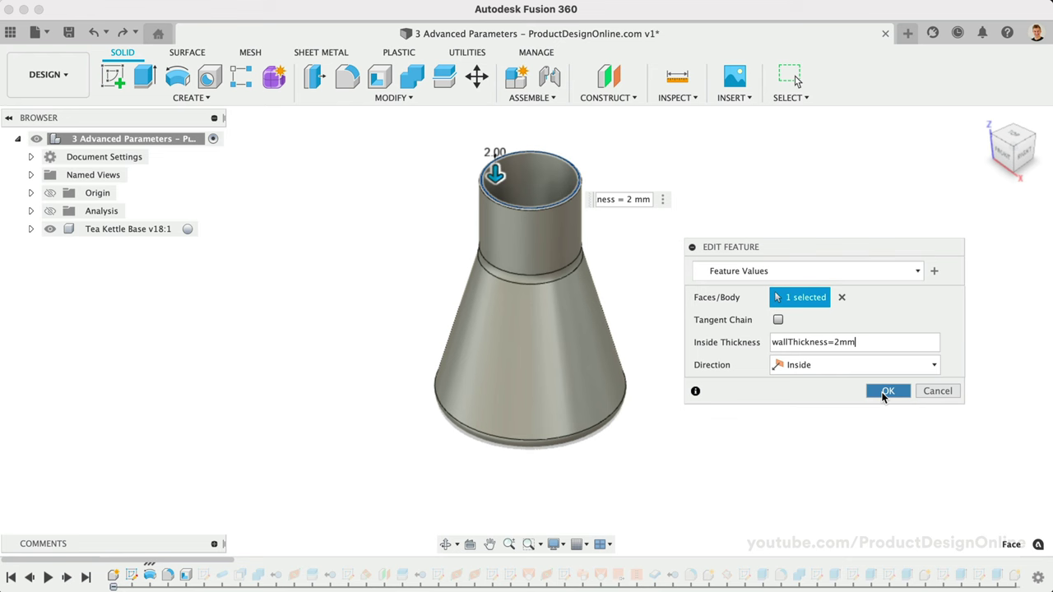
Confirm the 2 mm shell, check wallThickness in Parameters, and reopen Shell1 for editing.
left_click(885, 392)
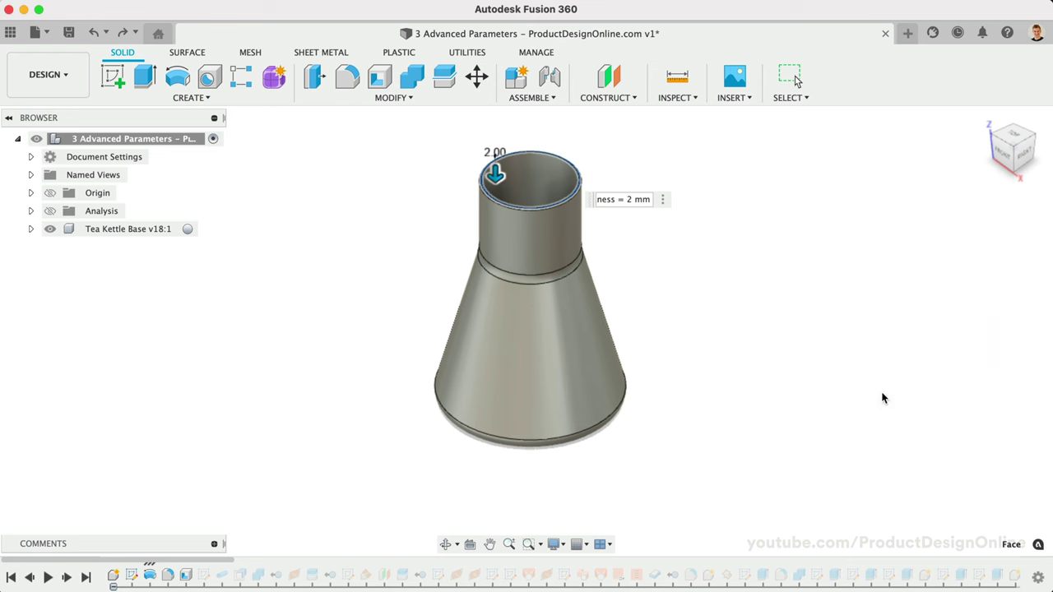
type("s")
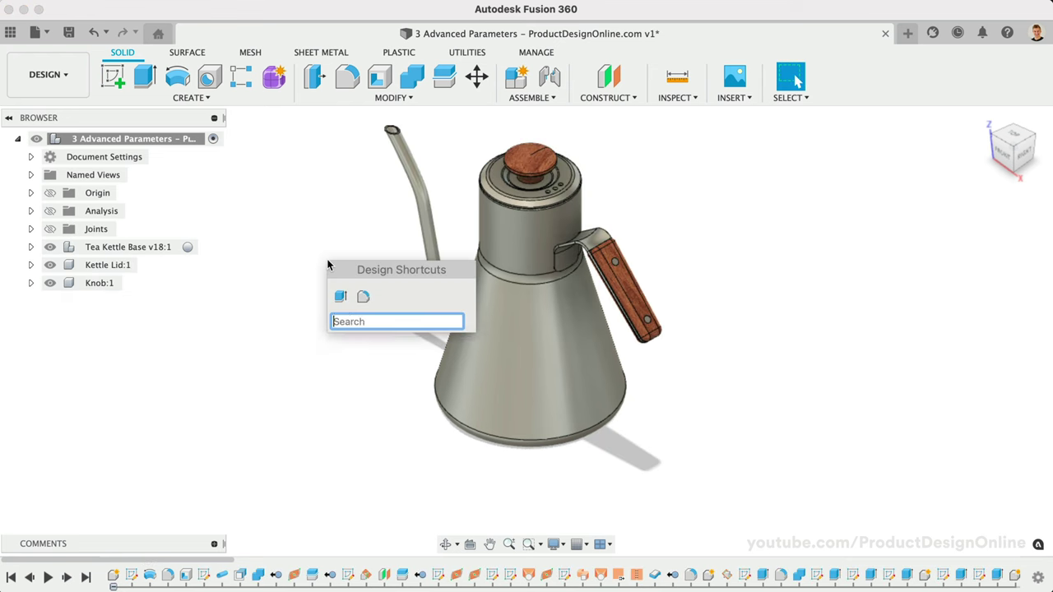
type("chan")
key("Down")
key("Return")
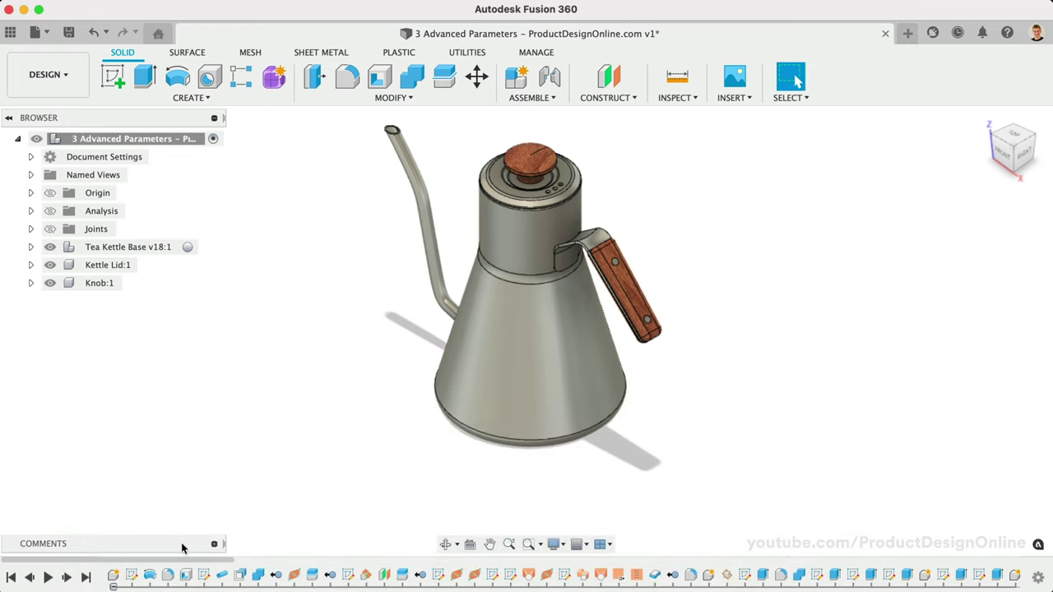
double_click(185, 578)
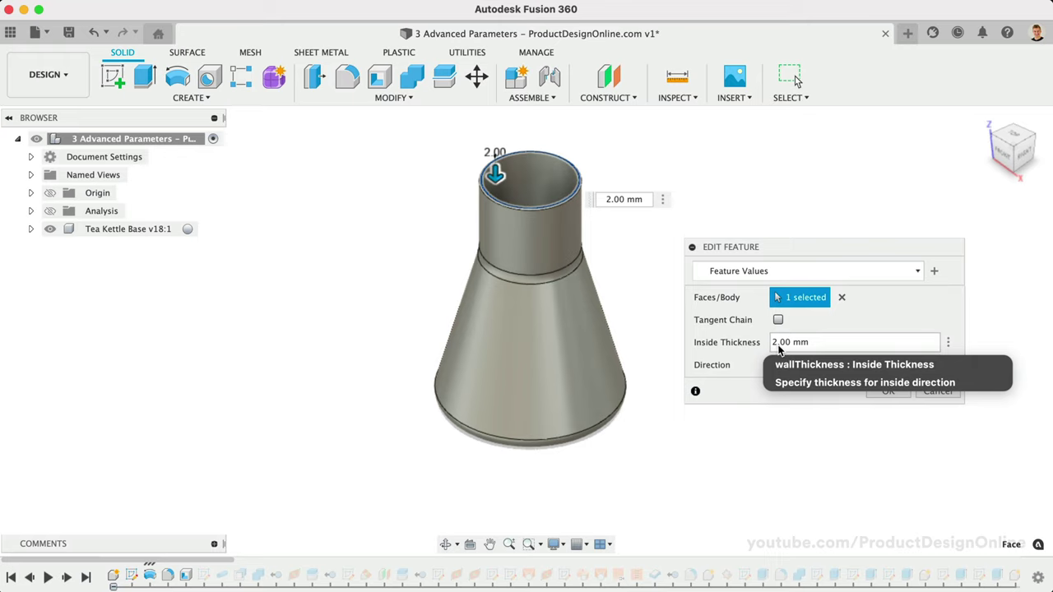
Change the base shell's inside thickness to 2.5 mm.
left_click(783, 343)
key("BackSpace")
type("5")
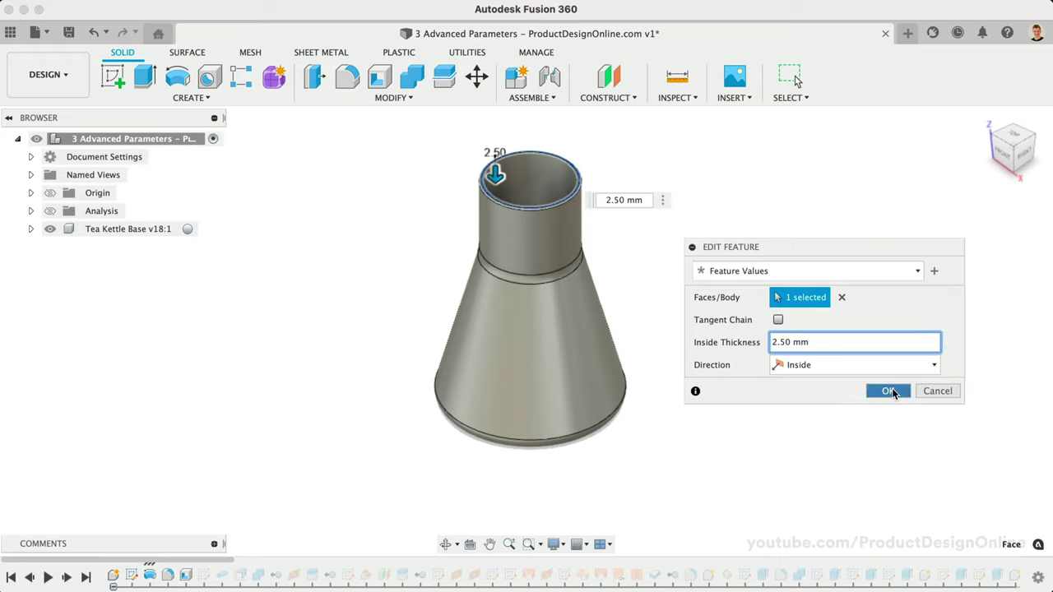
left_click(892, 392)
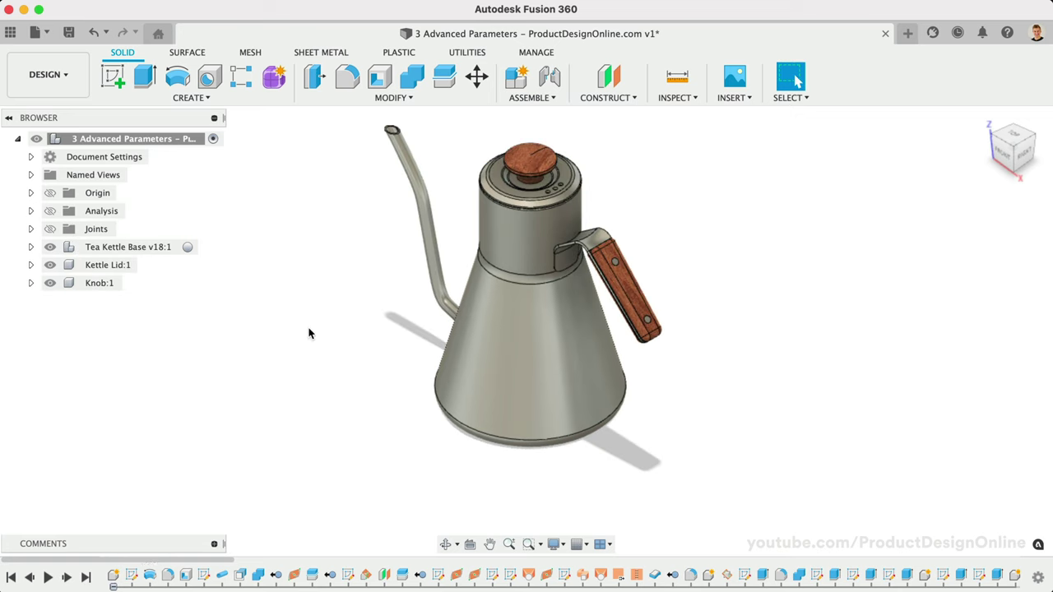
Make the Kettle Lid shell use wallThickness, and set wallThickness to 2.0 mm.
left_click(146, 265)
double_click(168, 574)
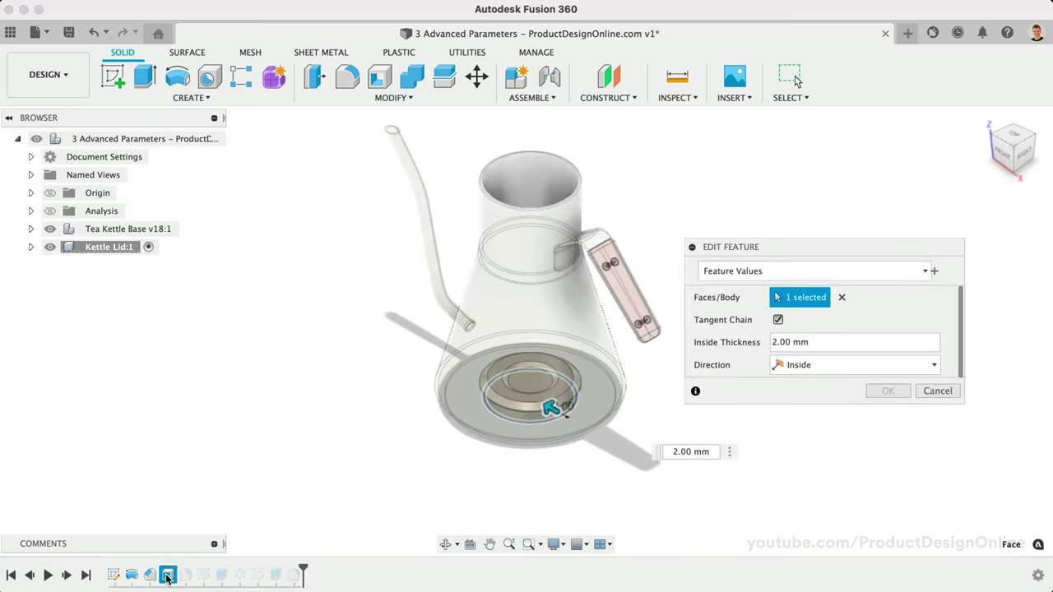
left_click(827, 344)
type("wa")
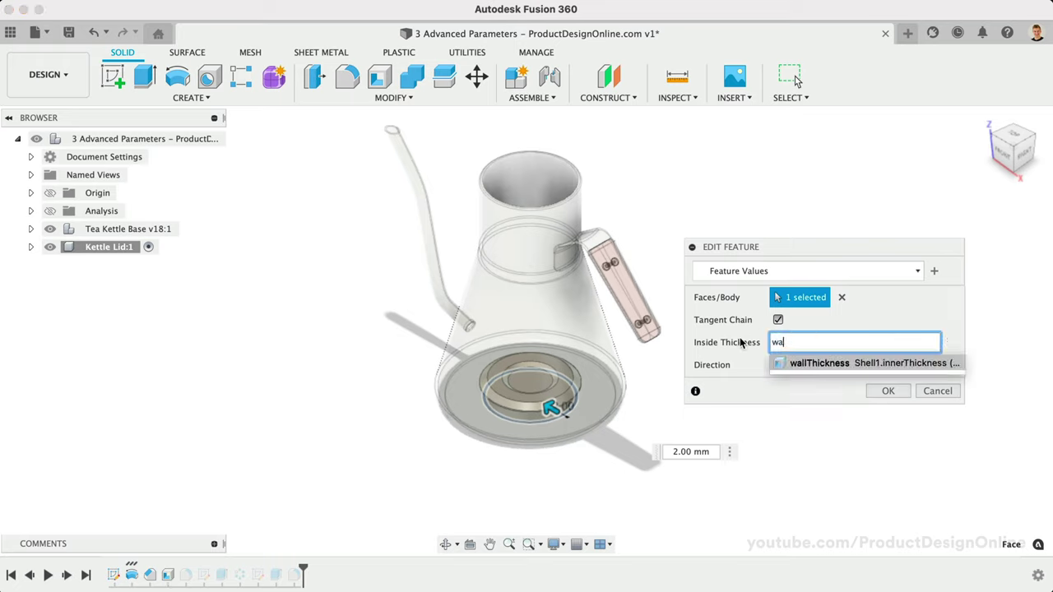
left_click(795, 364)
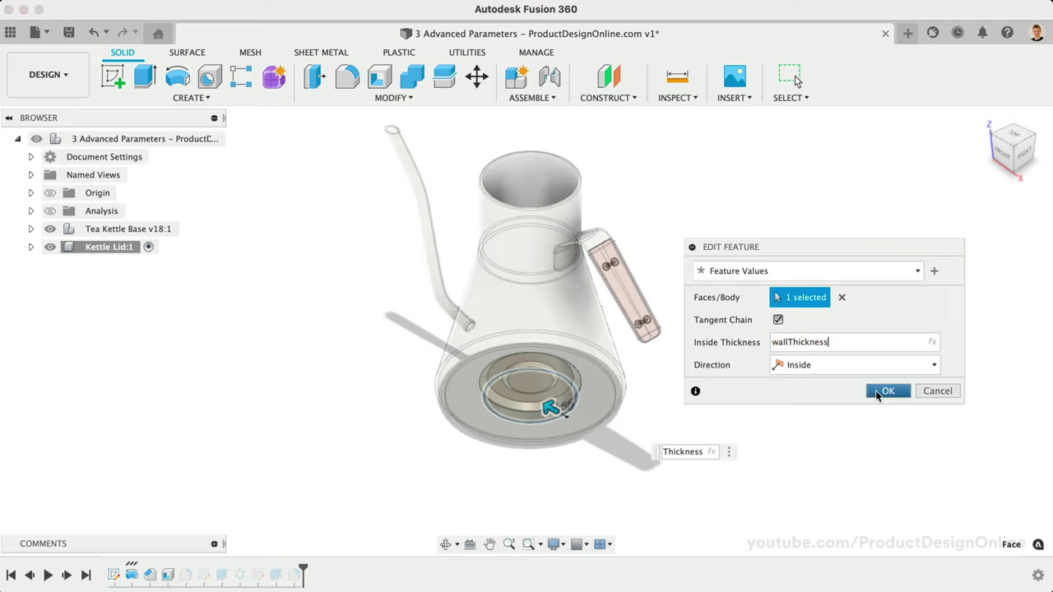
left_click(883, 391)
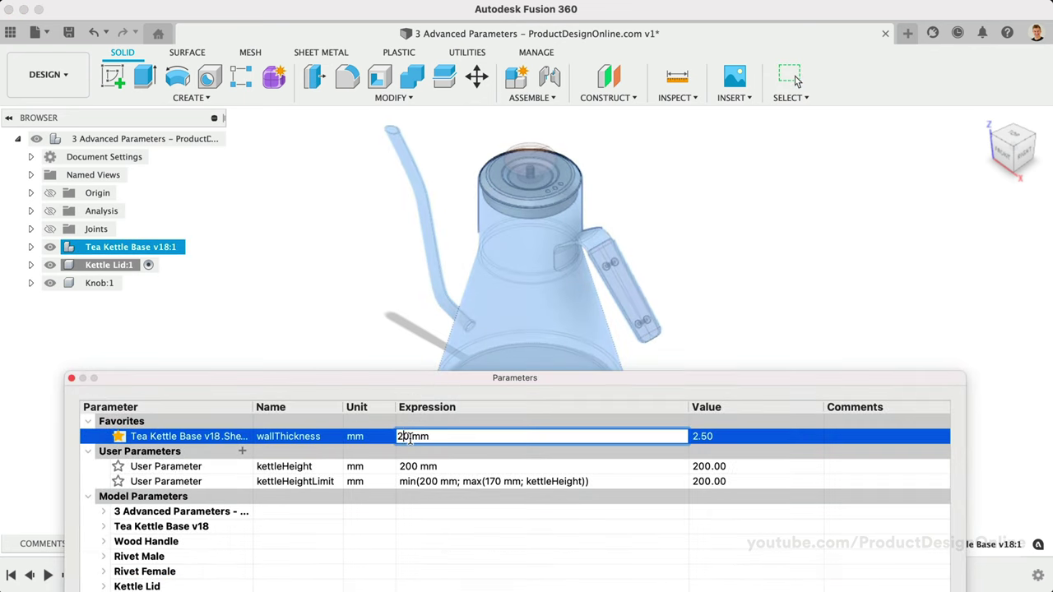
type(".0")
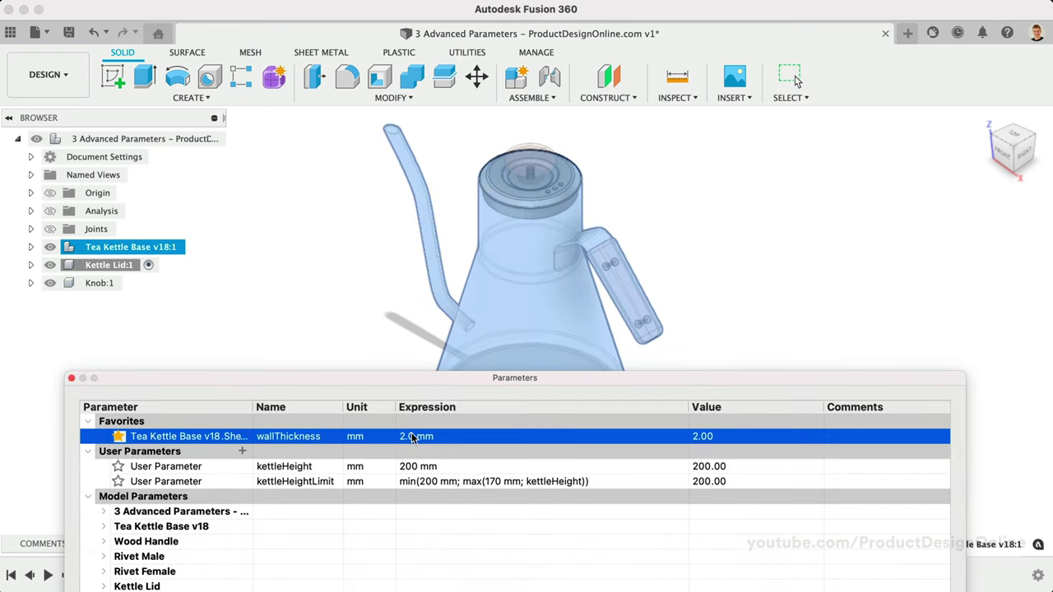
key("Return")
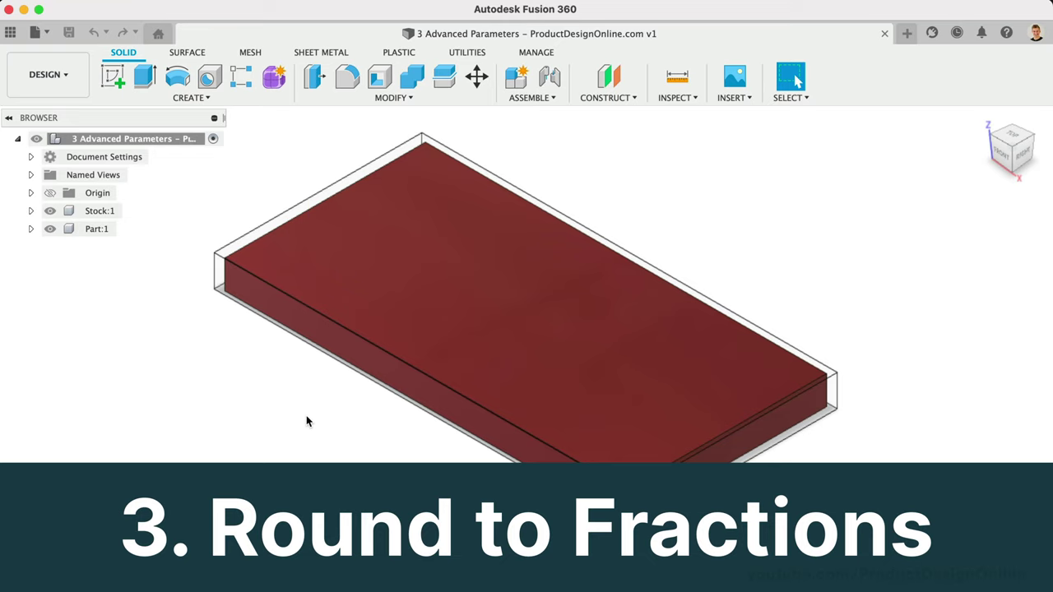
Show the stock block's parameters with the Stock body viewed from Top and fitted.
key("s")
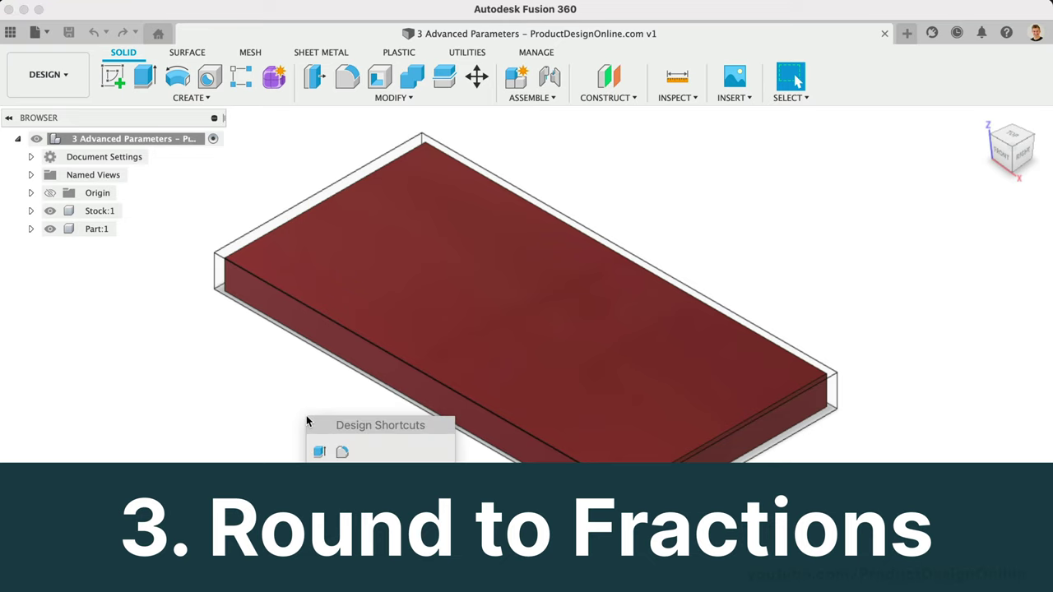
key("Return")
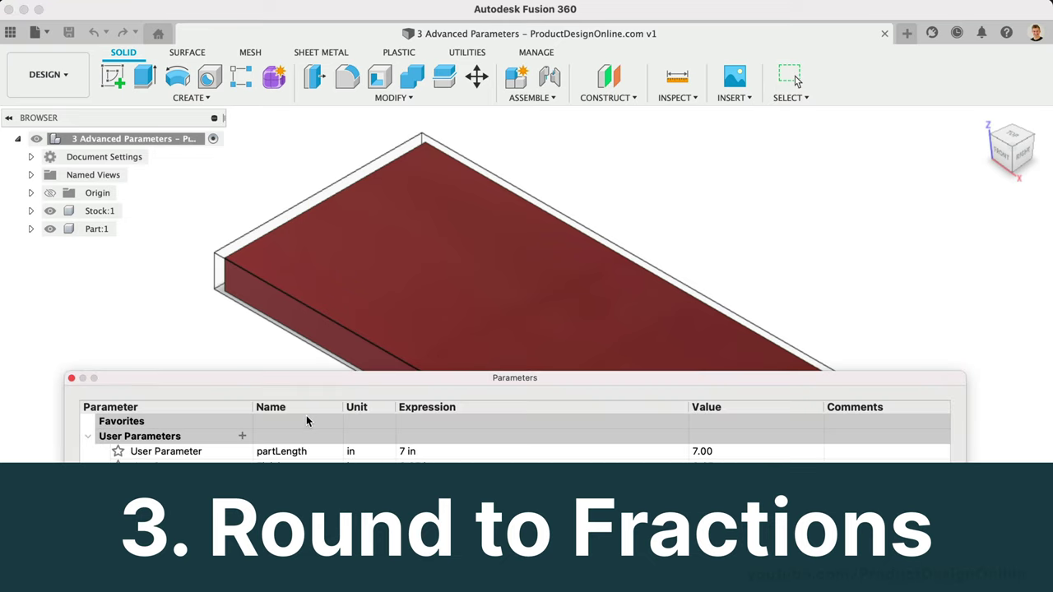
left_click(1020, 144)
left_click(651, 254)
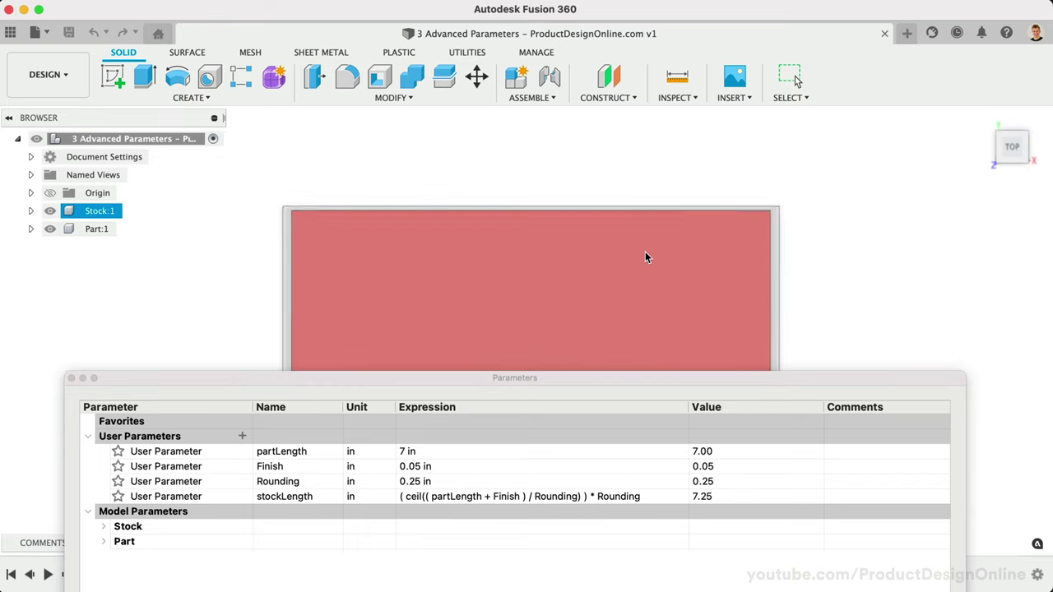
key("F6")
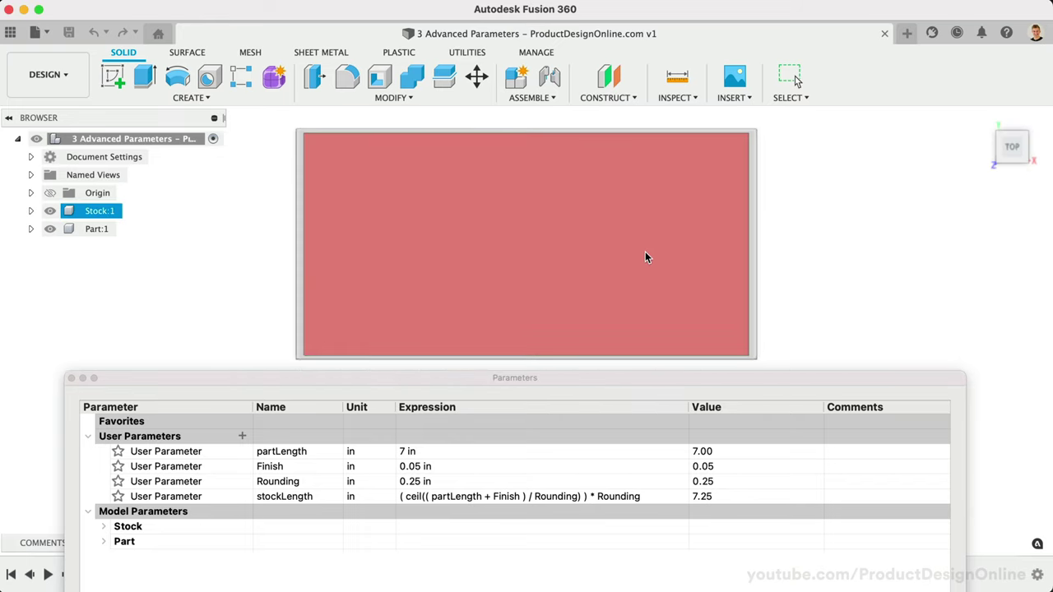
key("Escape")
left_click_drag(554, 381, 583, 375)
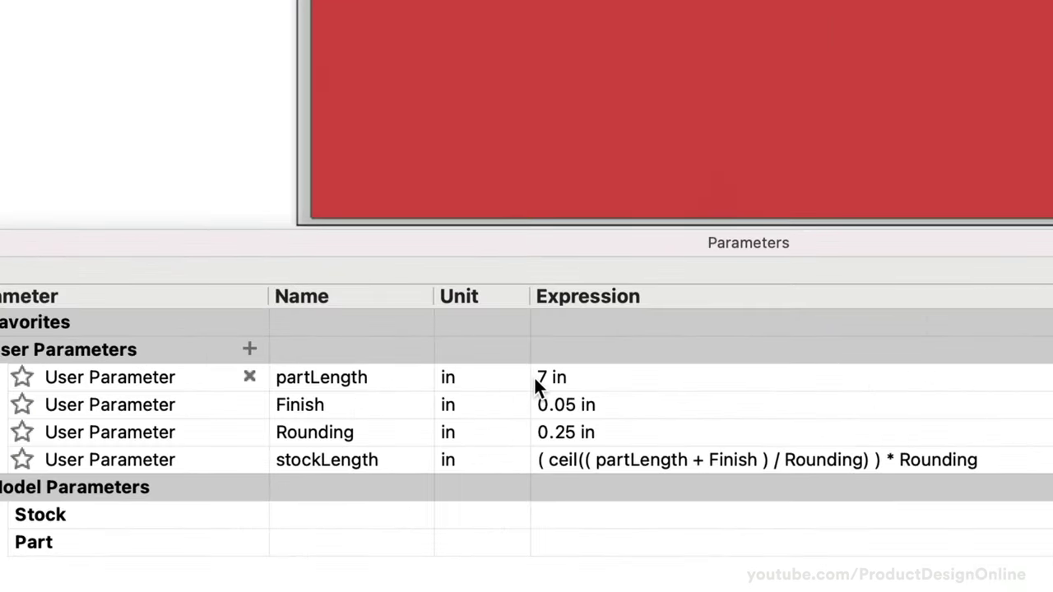
double_click(279, 380)
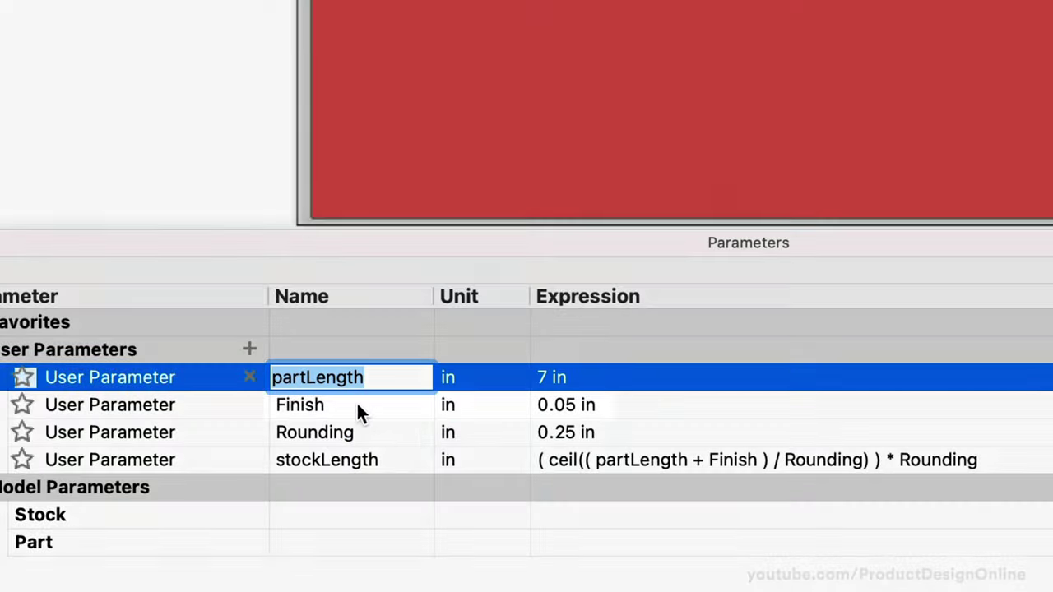
double_click(357, 403)
double_click(619, 404)
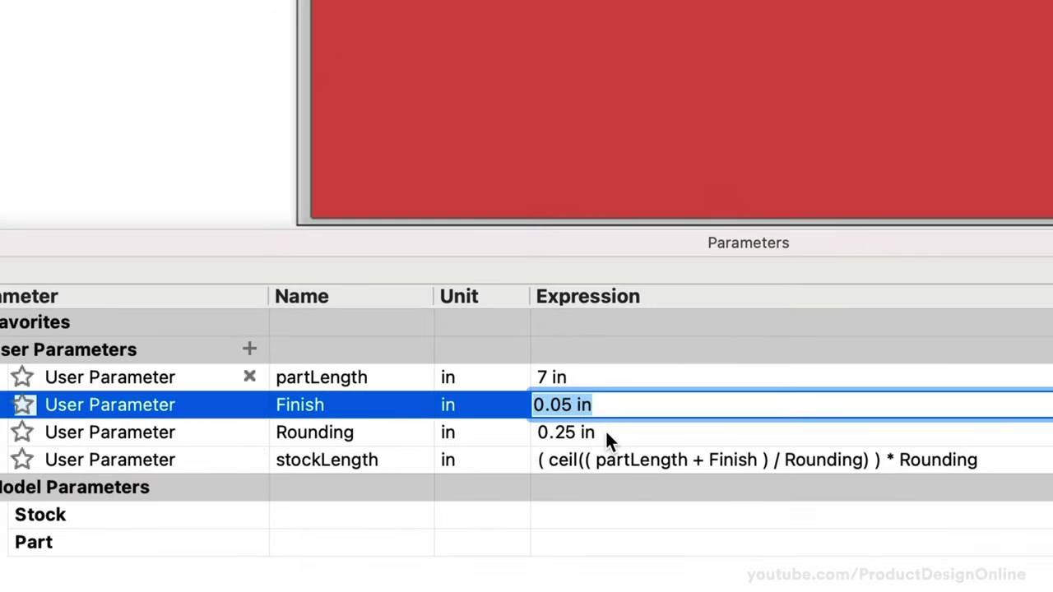
left_click(606, 431)
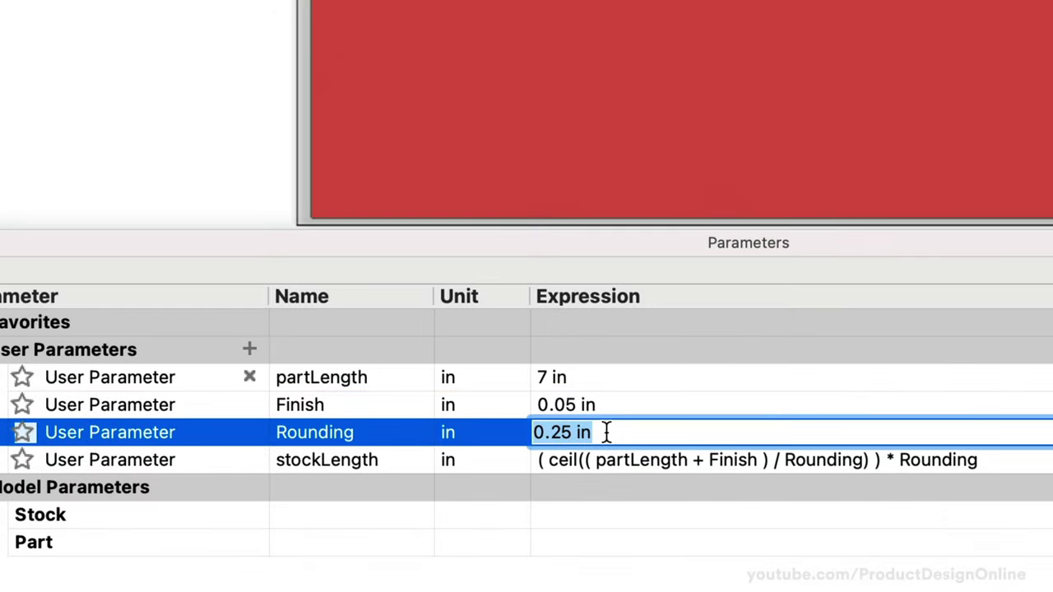
left_click(590, 516)
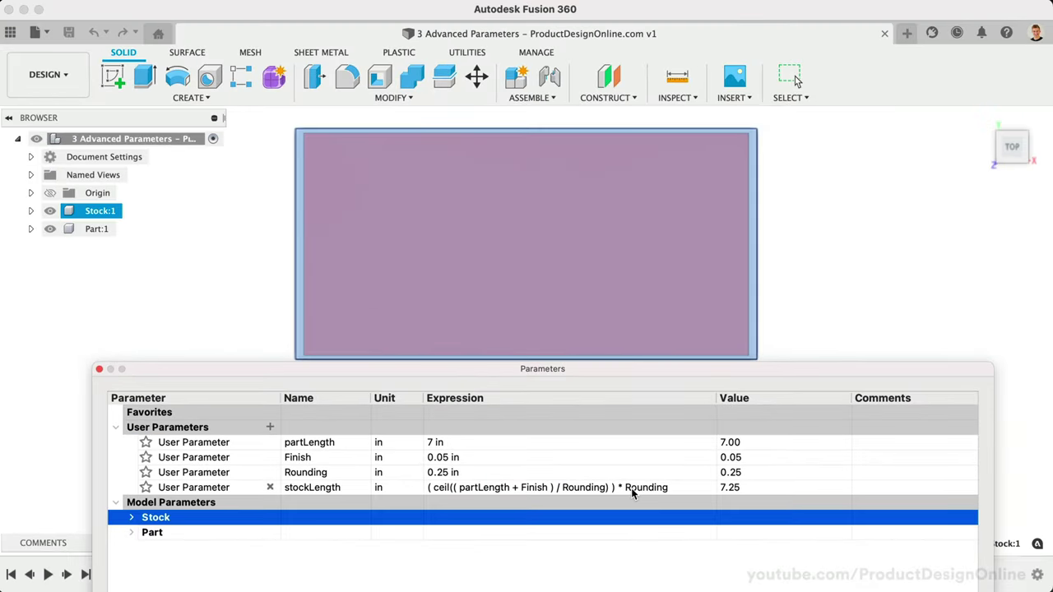
Set Rounding's expression to 0.125 in.
double_click(433, 472)
type("0.125")
key("Return")
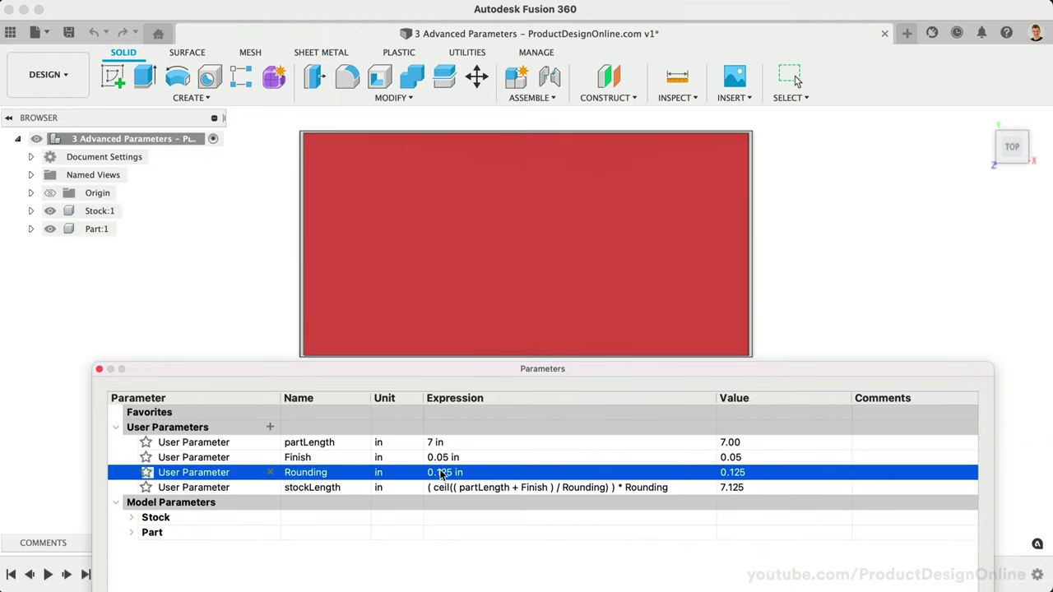
Change Finish to 0.15 in, then return to editing the Rounding value.
left_click(441, 472)
double_click(442, 457)
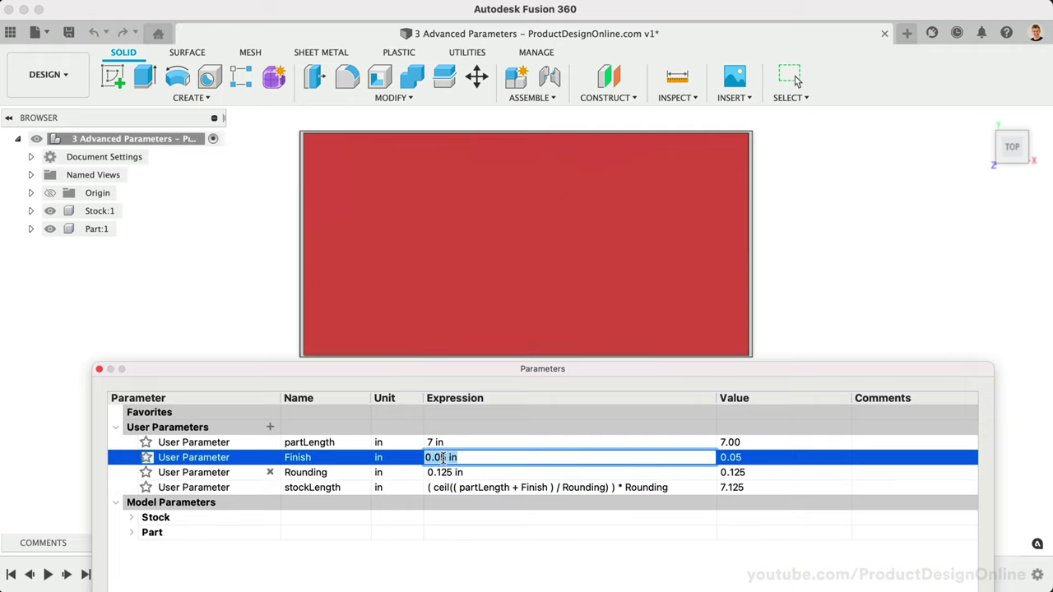
left_click(441, 457)
key("BackSpace")
type("1")
key("Return")
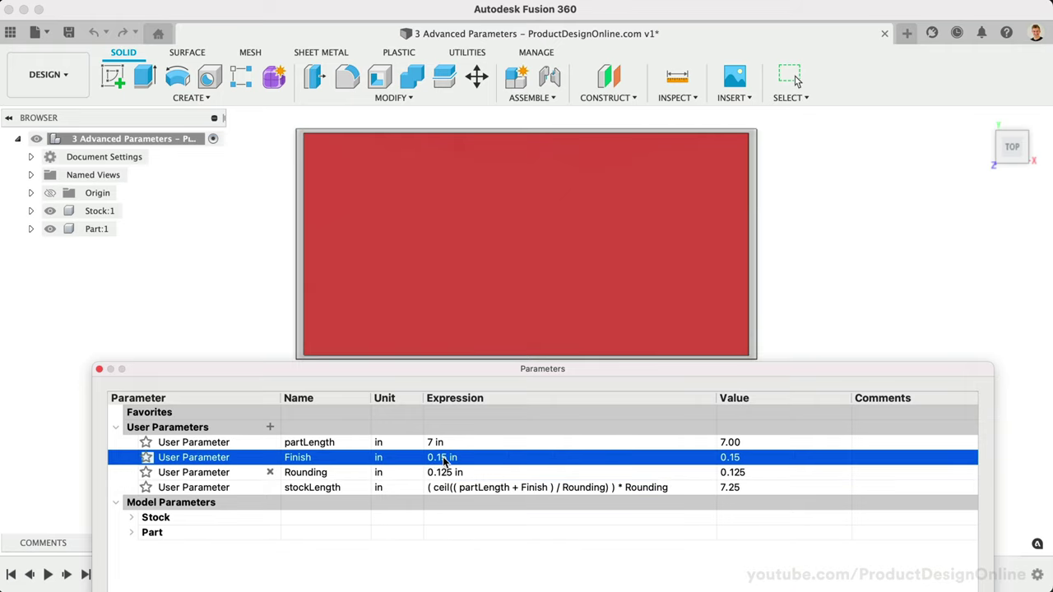
double_click(441, 472)
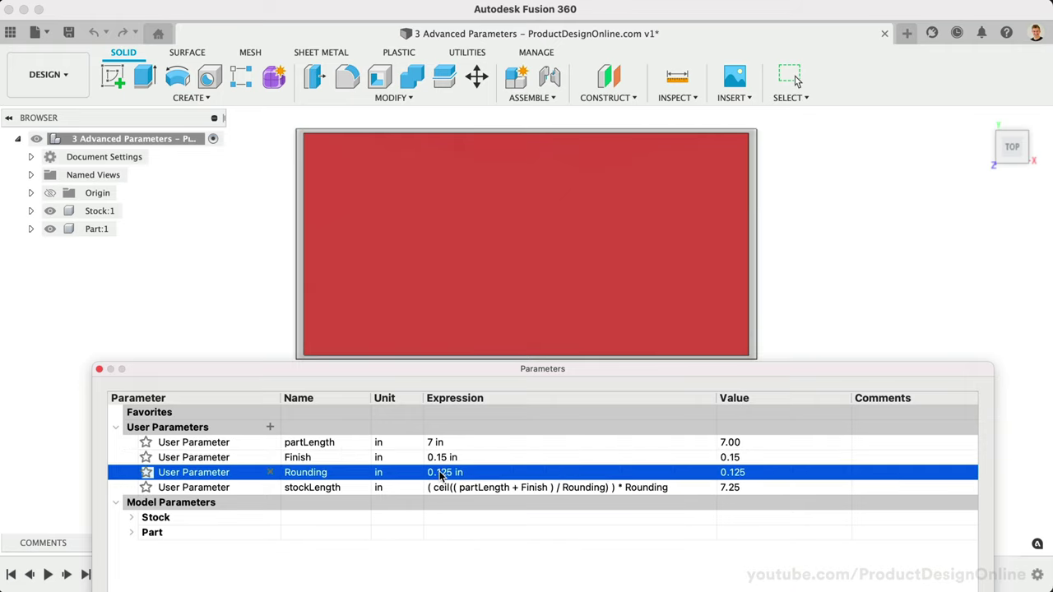
left_click(440, 472)
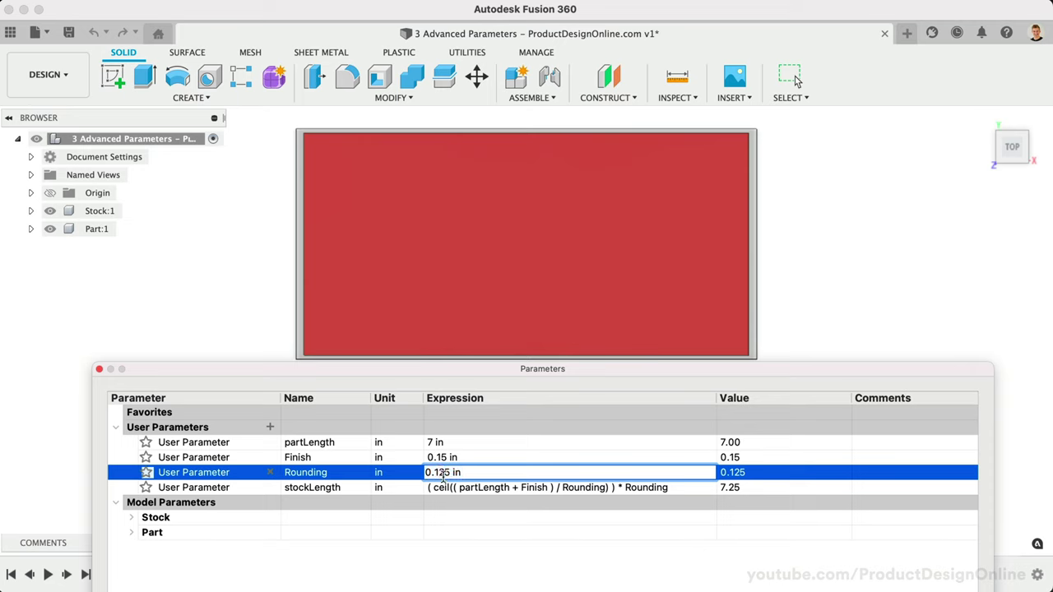